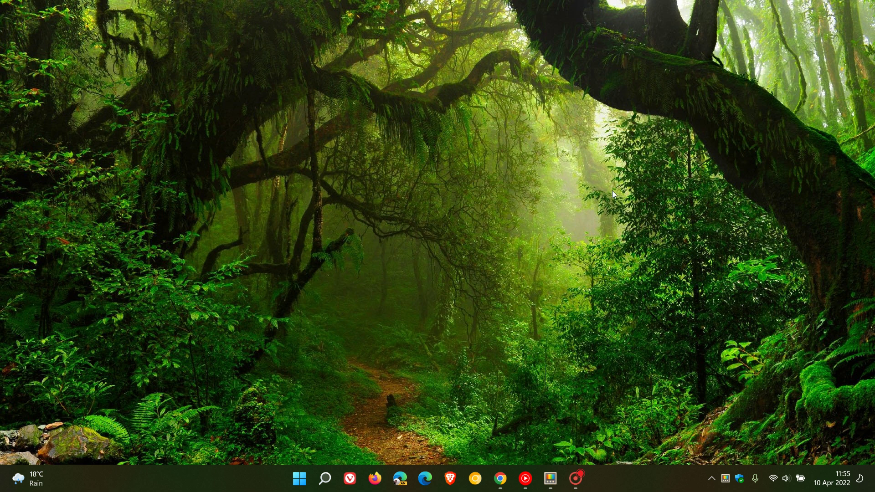
Restore the PowerToys Settings window from the taskbar, showing the General page with version 0.57.2.
click(550, 478)
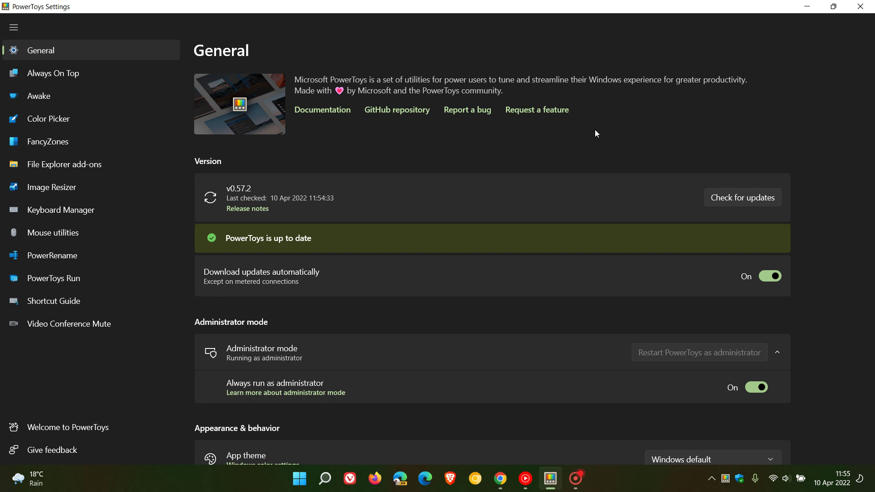
Check for updates on the General page so PowerToys 0.57.2 reports up to date.
click(725, 196)
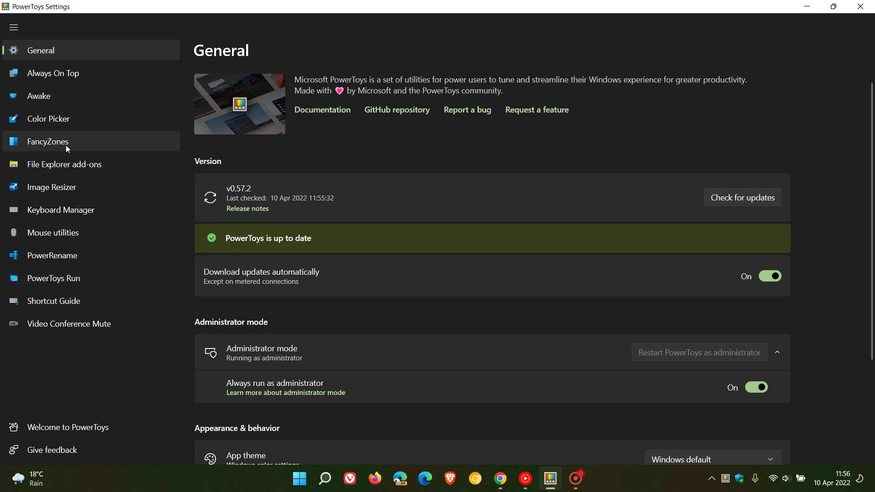
Show the PowerToys Run page with its Alt + Space activation shortcut.
click(92, 281)
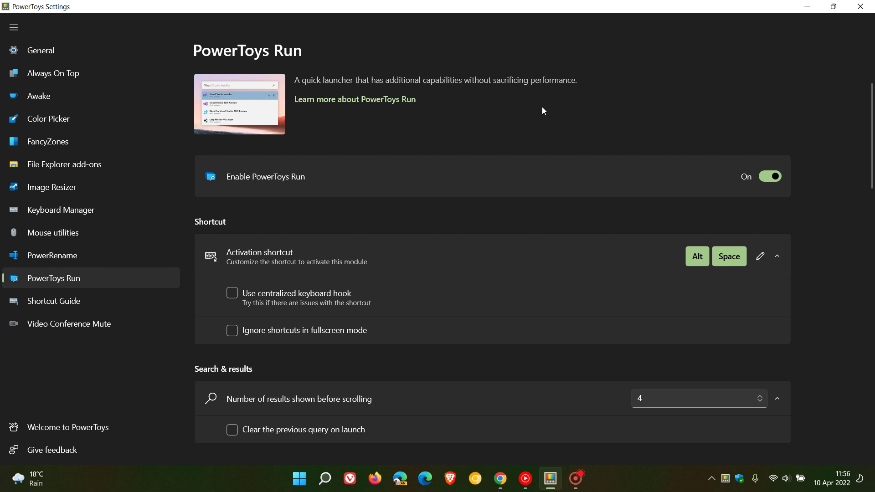
key(alt+space)
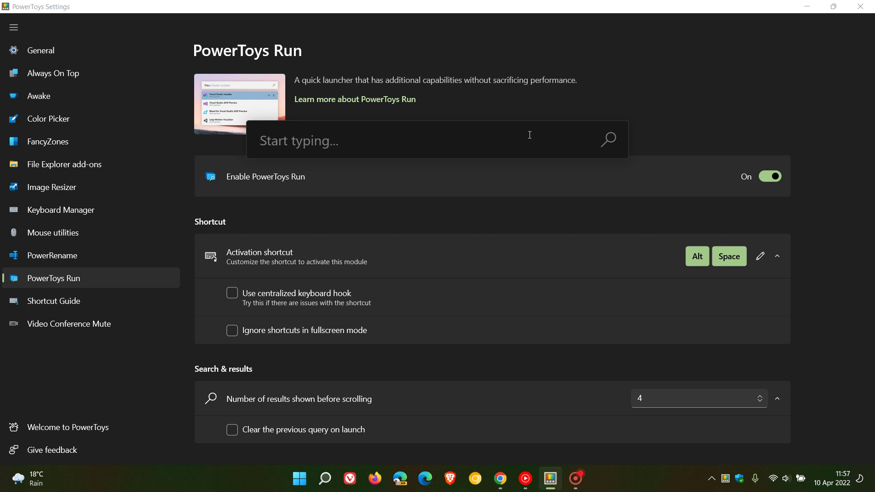
text(co)
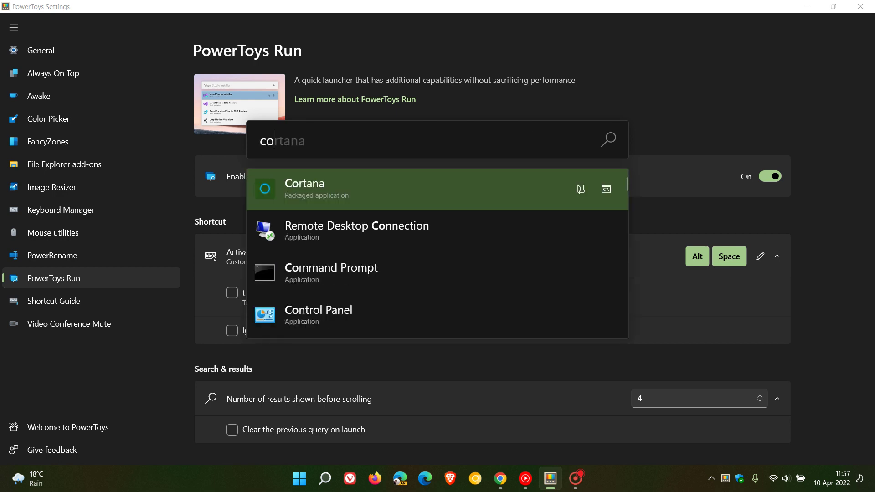
text(ntr)
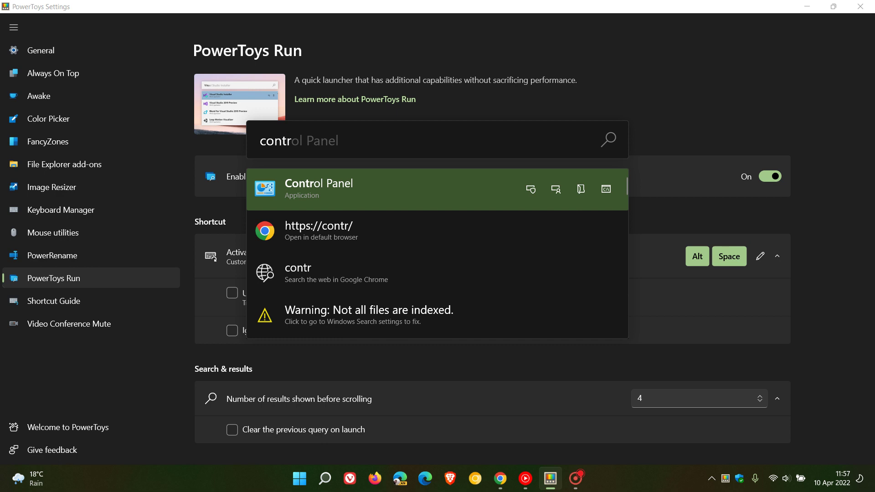
key(Left)
key(Home)
key(Delete)
key(Delete)
key(Delete)
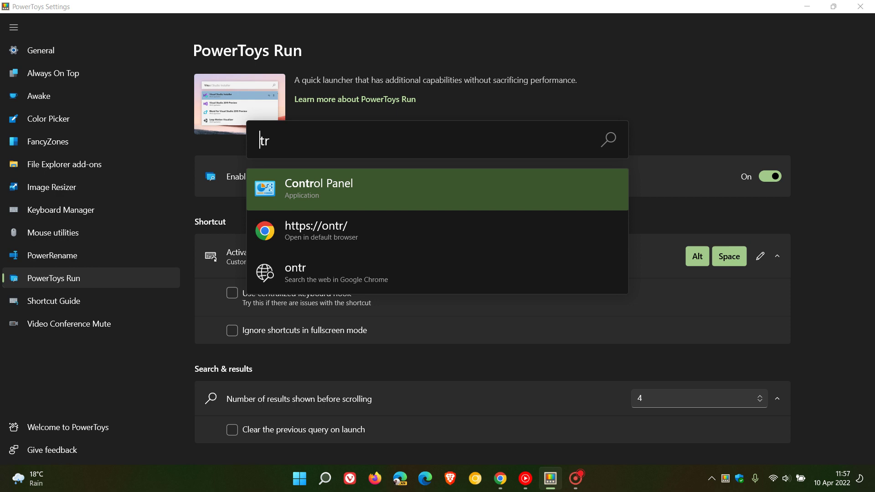
key(Delete)
key(Delete)
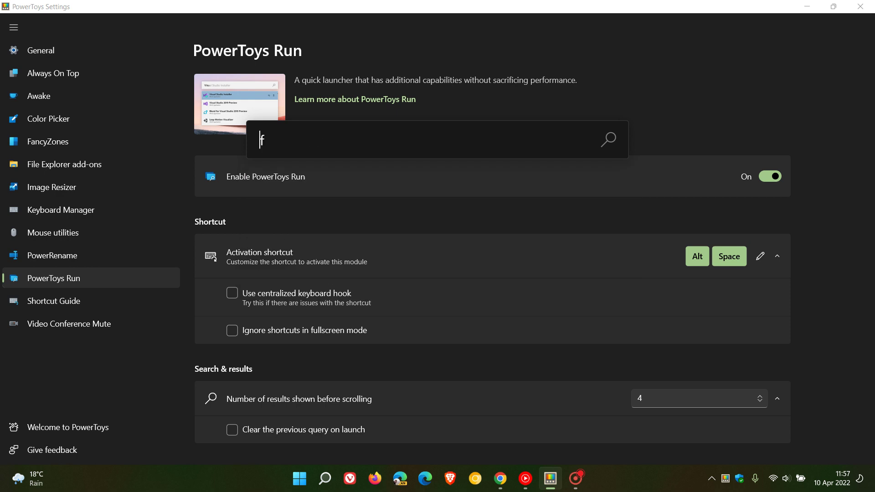
text(file)
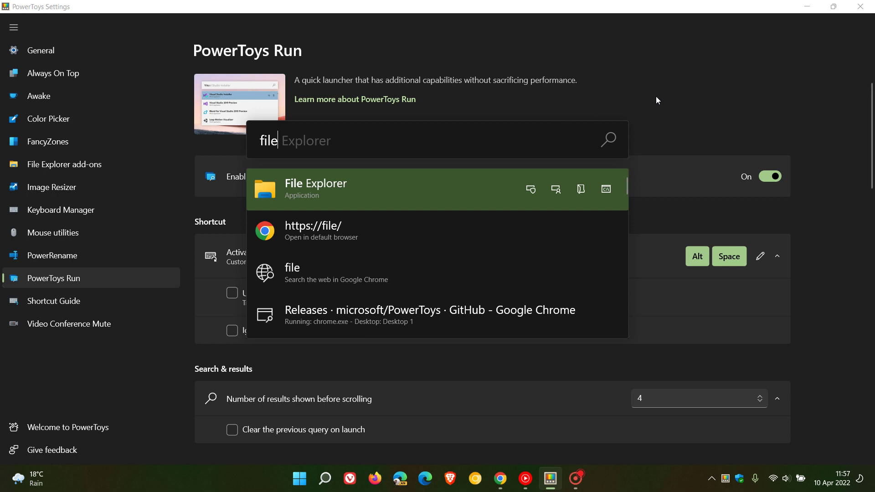
key(Escape)
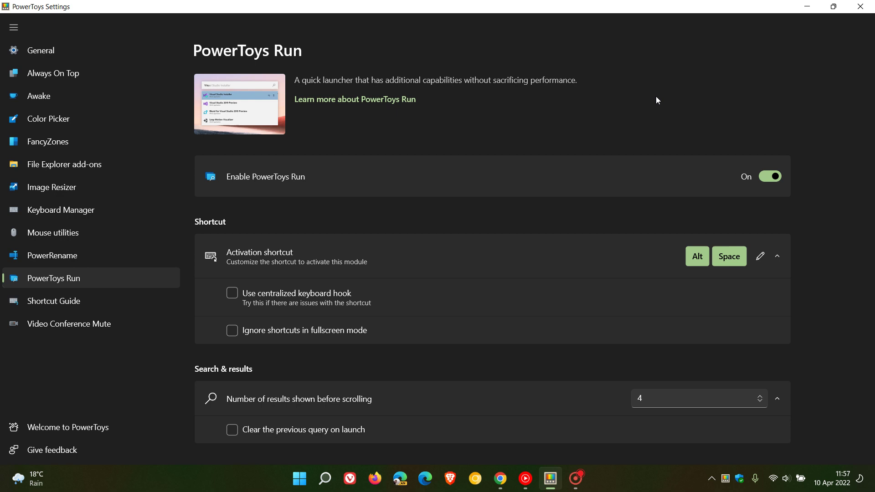
Show the FancyZones page with its layout editor activation shortcut.
click(84, 140)
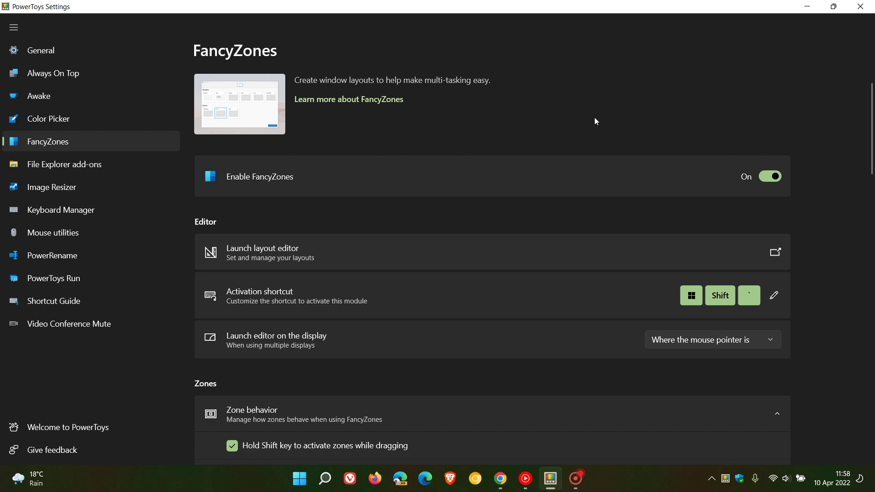
scroll(594, 118, down, 3)
scroll(595, 117, down, 2)
scroll(594, 117, down, 3)
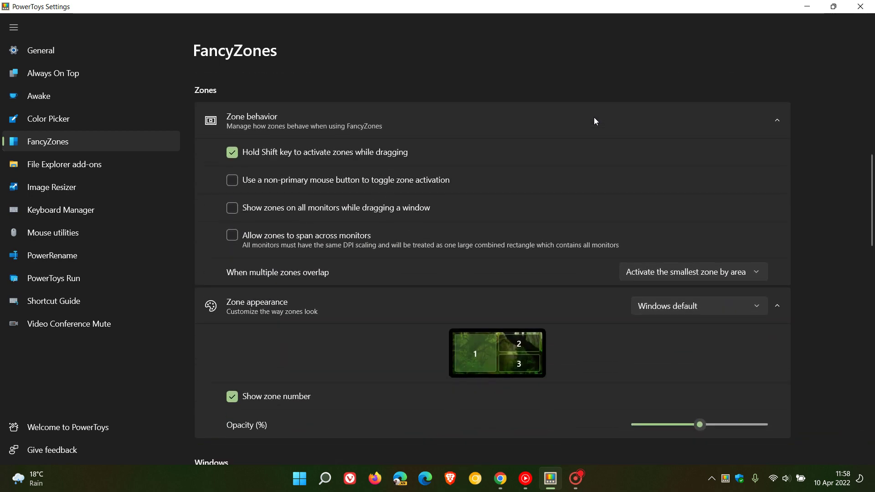
scroll(594, 117, down, 2)
scroll(593, 118, down, 4)
scroll(595, 117, down, 3)
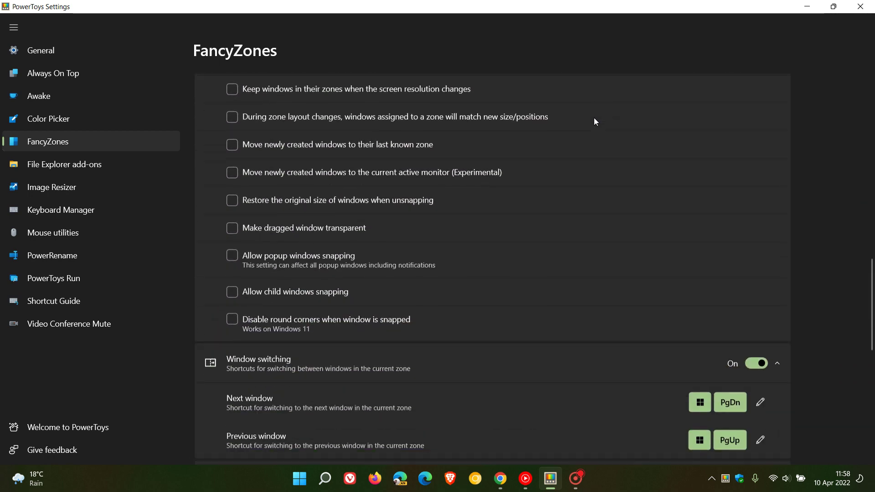
scroll(594, 117, down, 1)
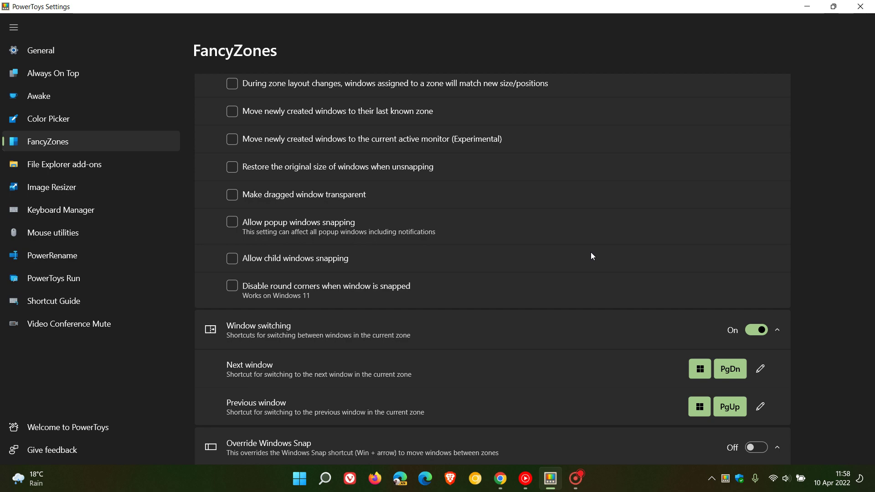
scroll(591, 252, up, 5)
scroll(591, 252, up, 5)
scroll(591, 253, up, 5)
scroll(590, 252, up, 3)
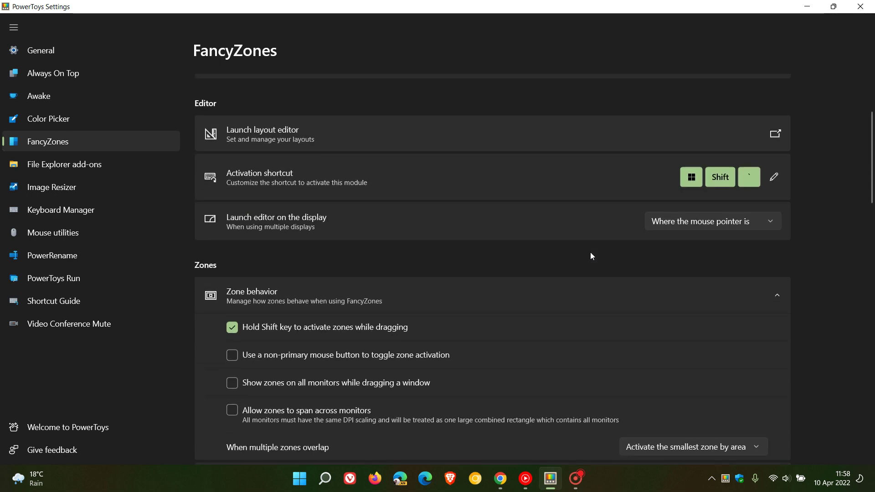
scroll(590, 252, up, 3)
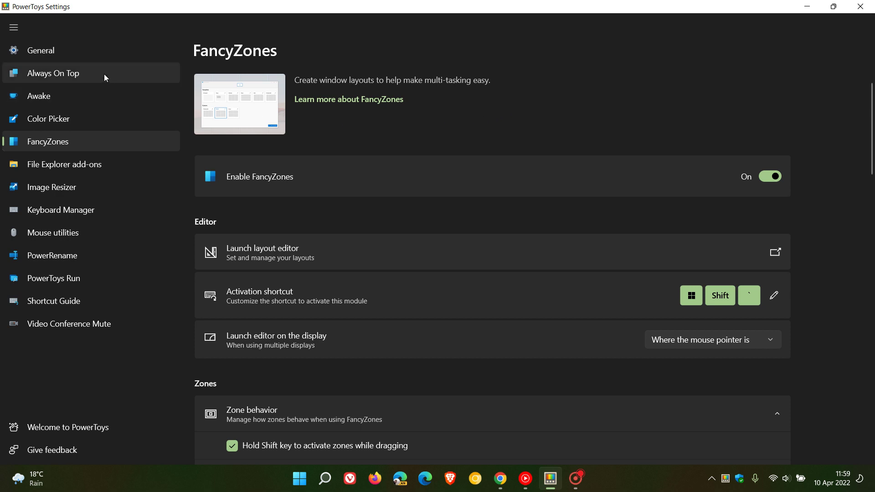
Return to General and re-check updates, confirming version 0.57.2 is current.
click(86, 48)
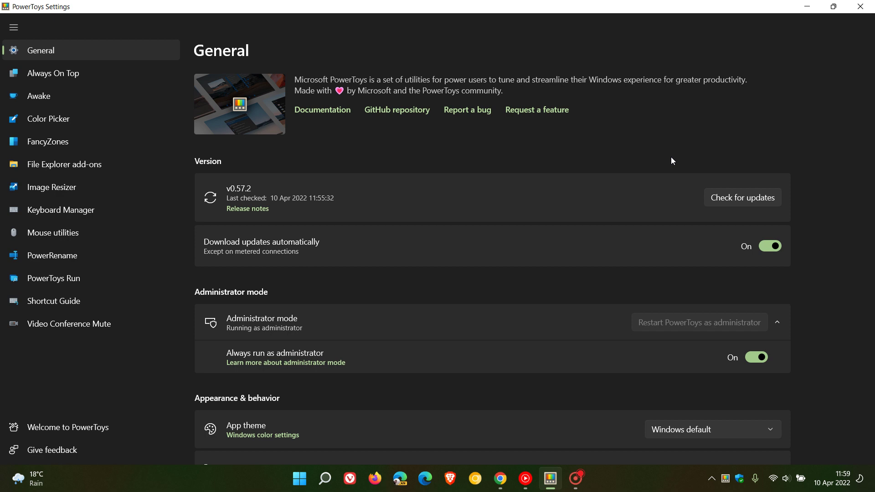
click(738, 197)
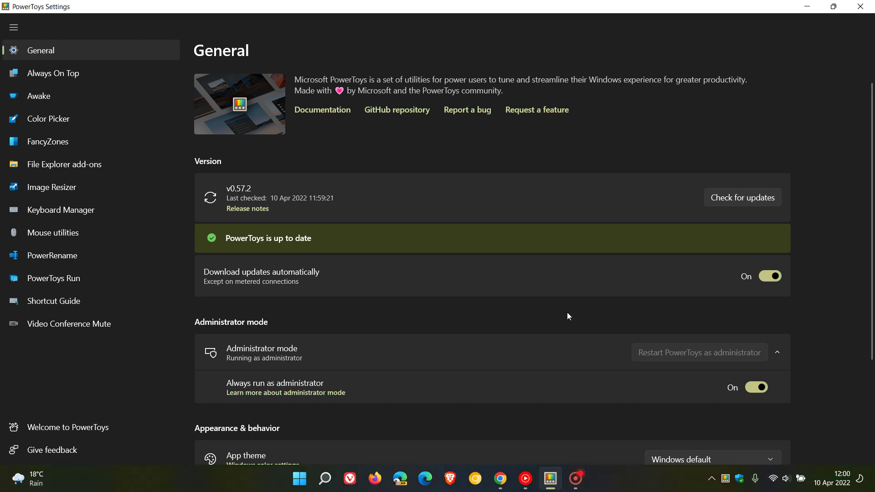
View the v0.57.2 GitHub release notes in Chrome, then minimize Chrome and PowerToys Settings.
click(501, 479)
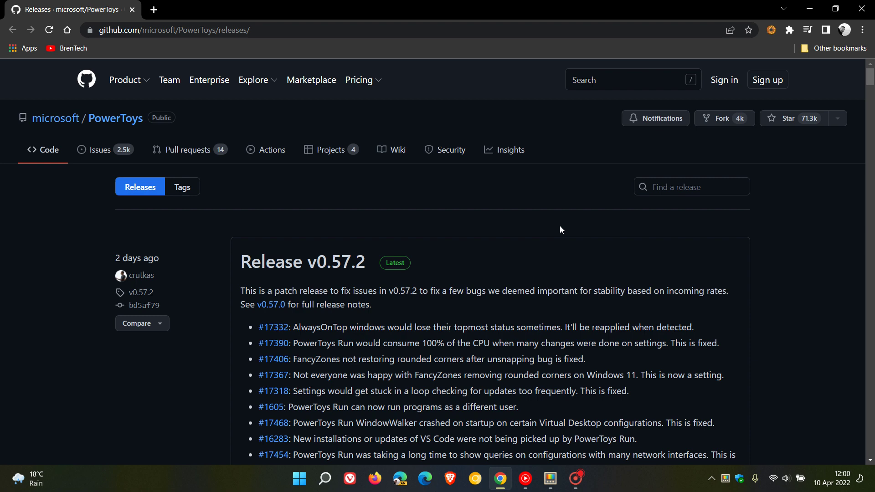
scroll(563, 226, down, 3)
scroll(563, 226, down, 3)
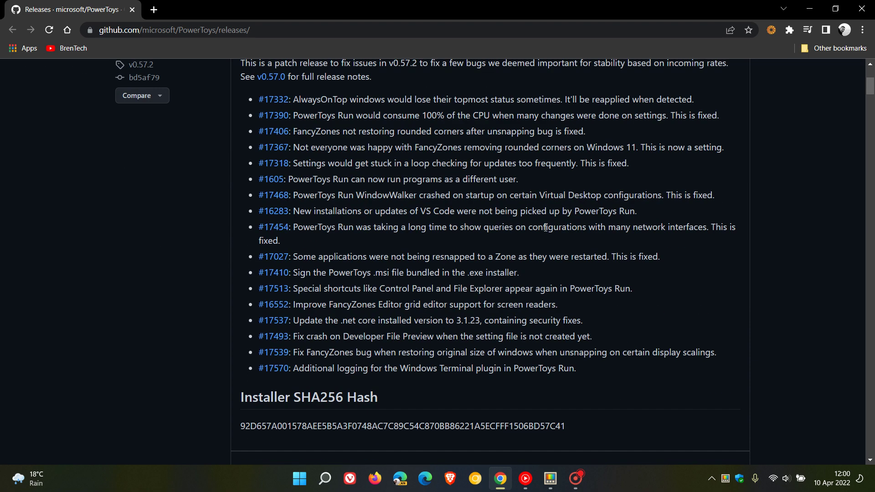
scroll(532, 187, up, 1)
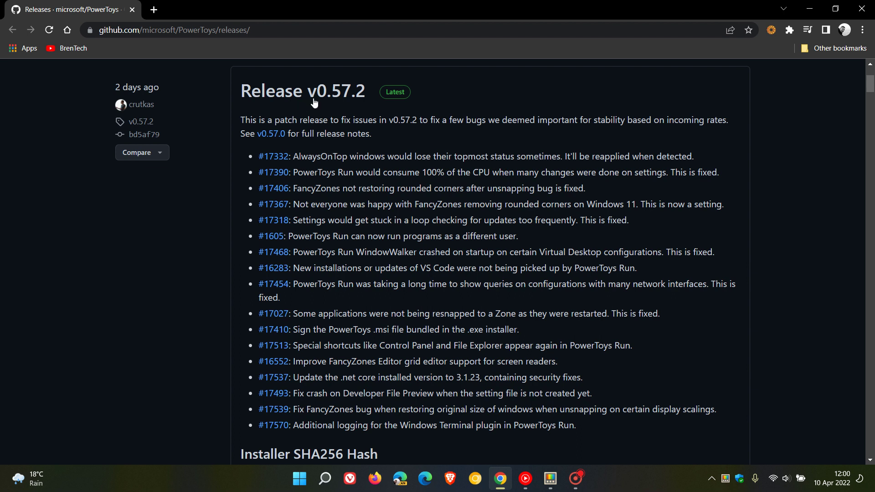
click(809, 9)
click(809, 8)
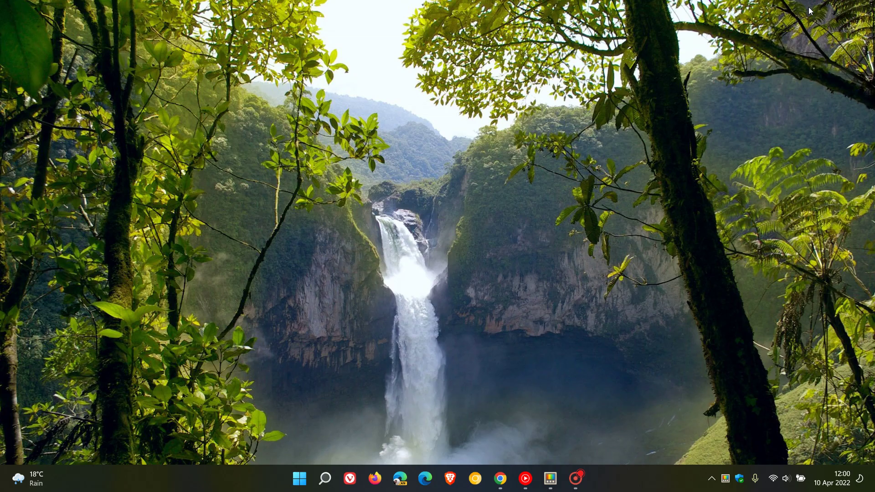